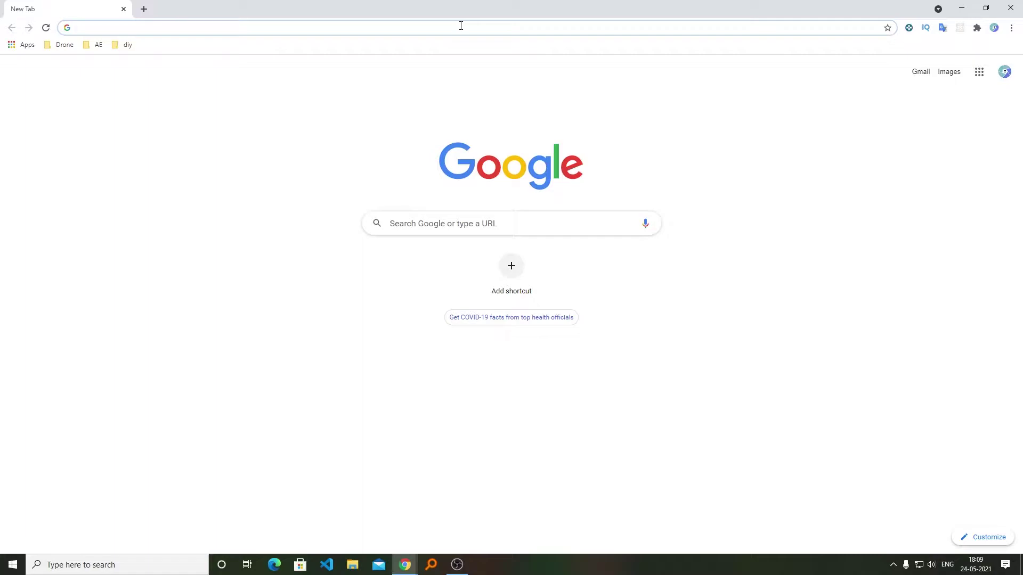
Search 'bitnami wordpress download' and open Bitnami's WordPress page at its download installers.
text(bitnami wordpress download)
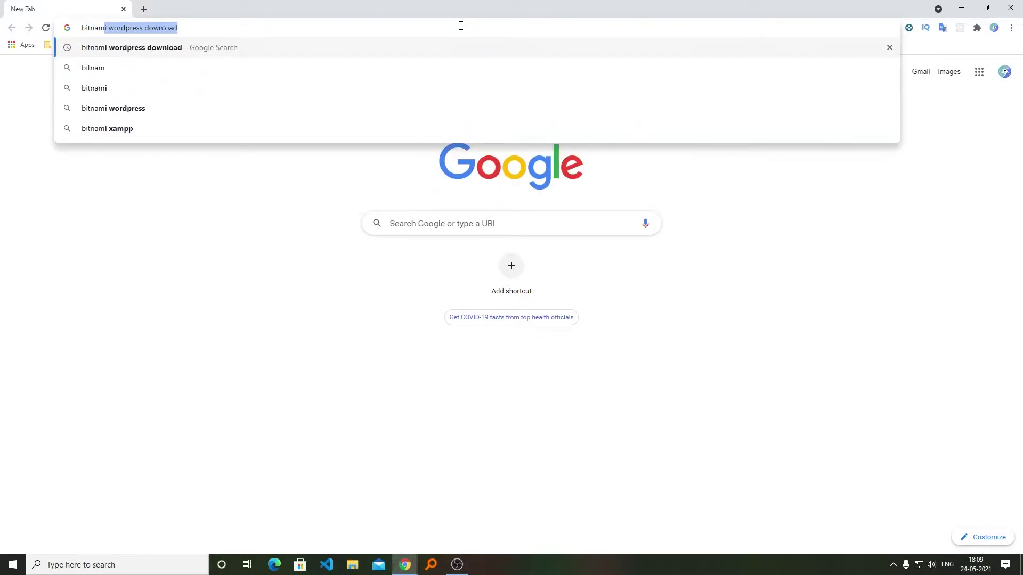
key(Return)
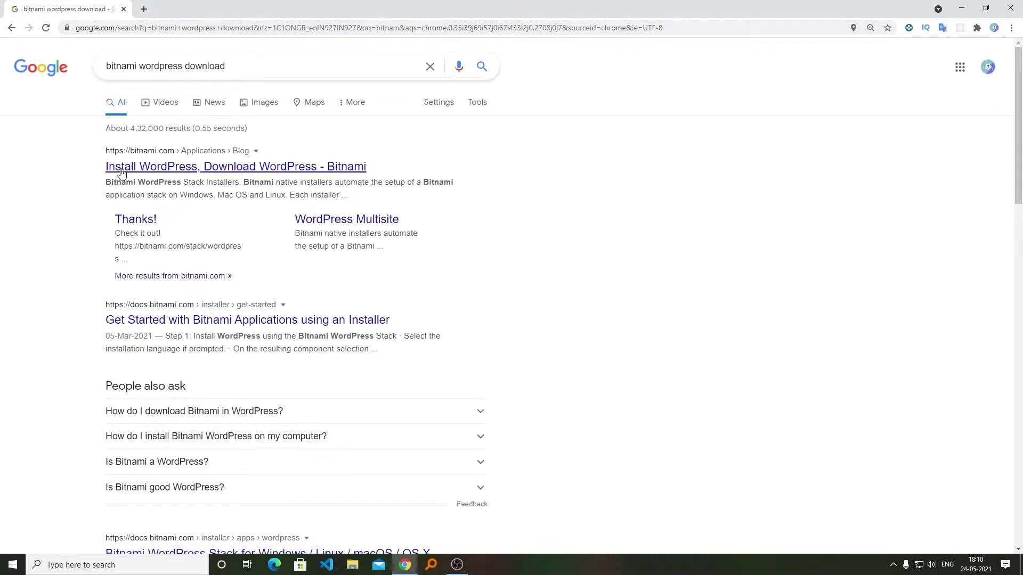
click(214, 170)
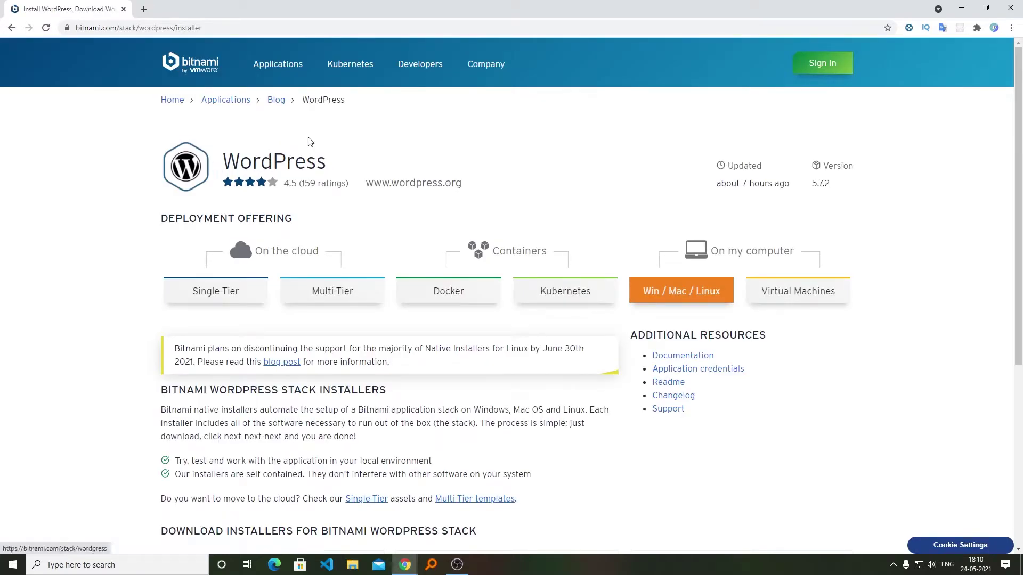
scroll(455, 212, down, 5)
scroll(472, 216, up, 5)
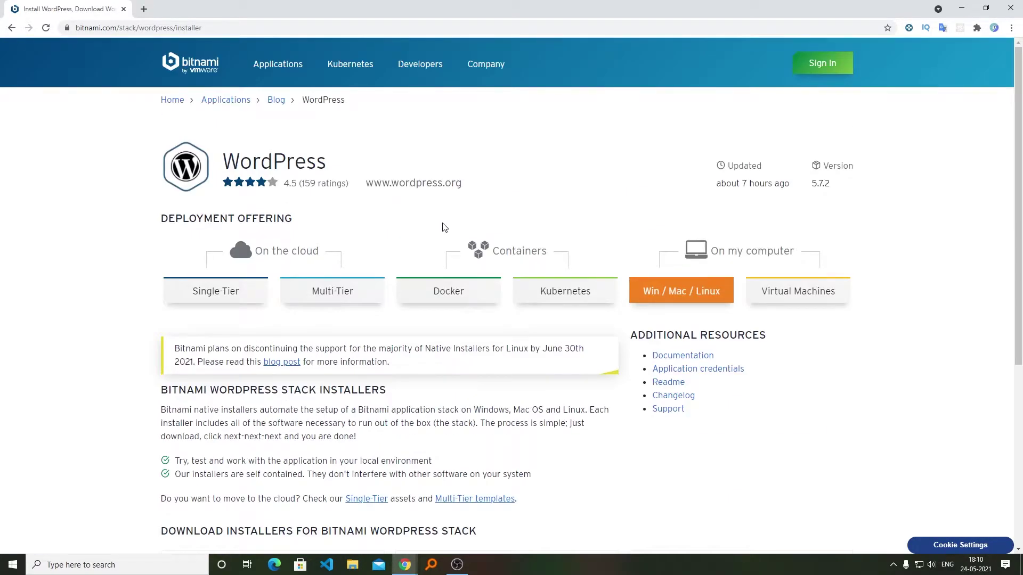
scroll(453, 225, down, 5)
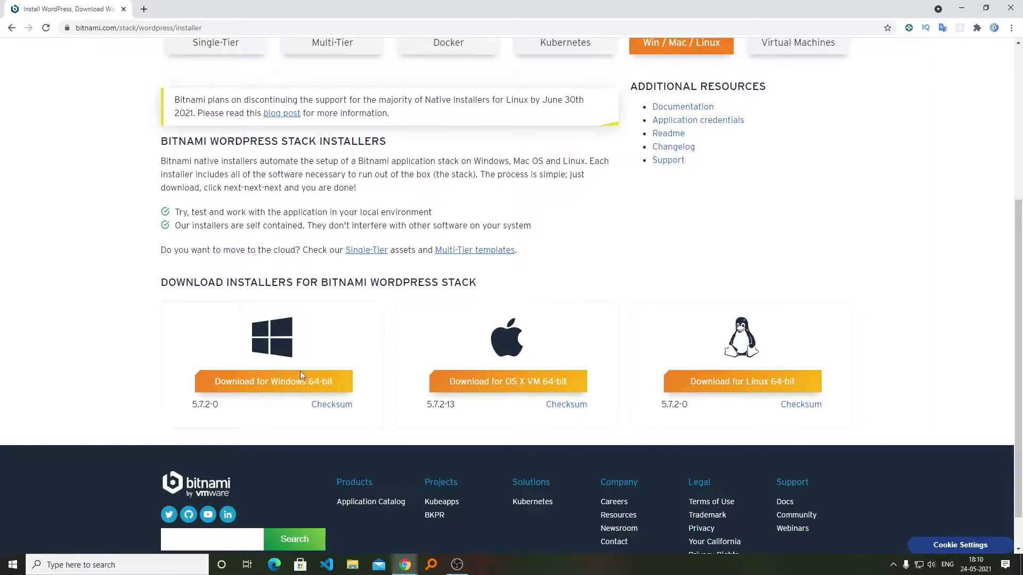
Download the 227.50 MB WordPress 5.7.2-0 Windows 64-bit installer through IDM after Google sign-in.
click(272, 387)
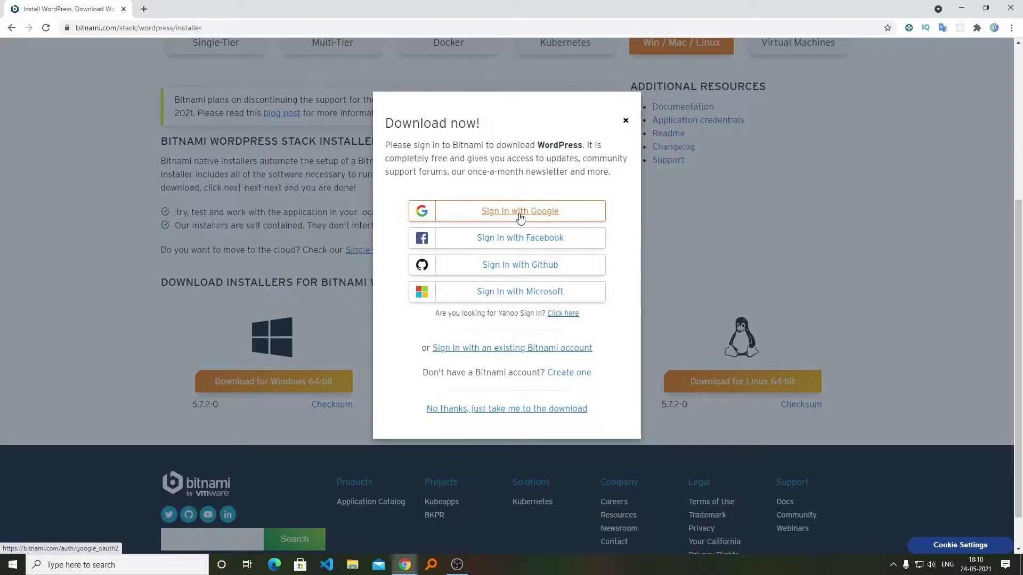
click(519, 212)
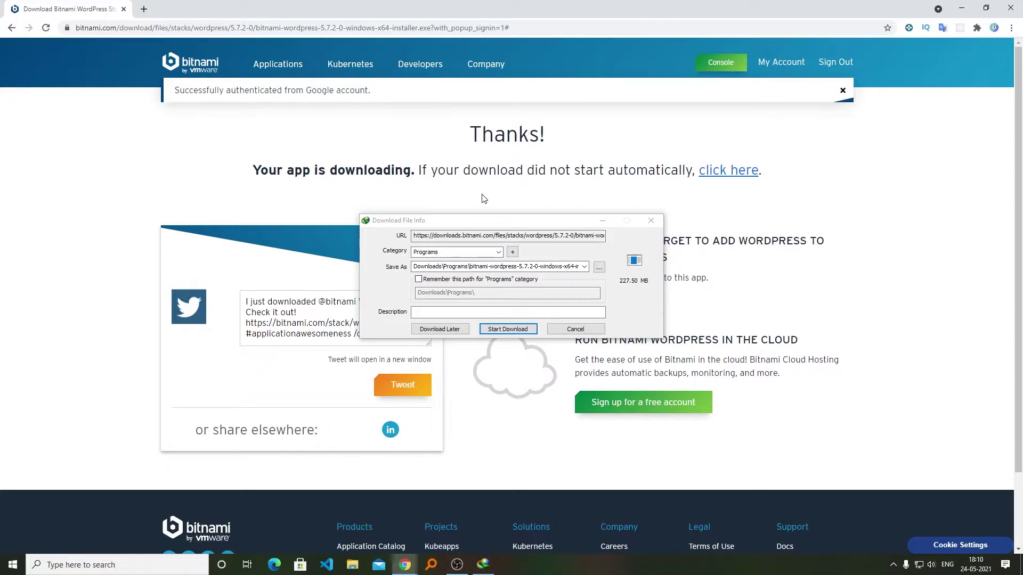
click(526, 331)
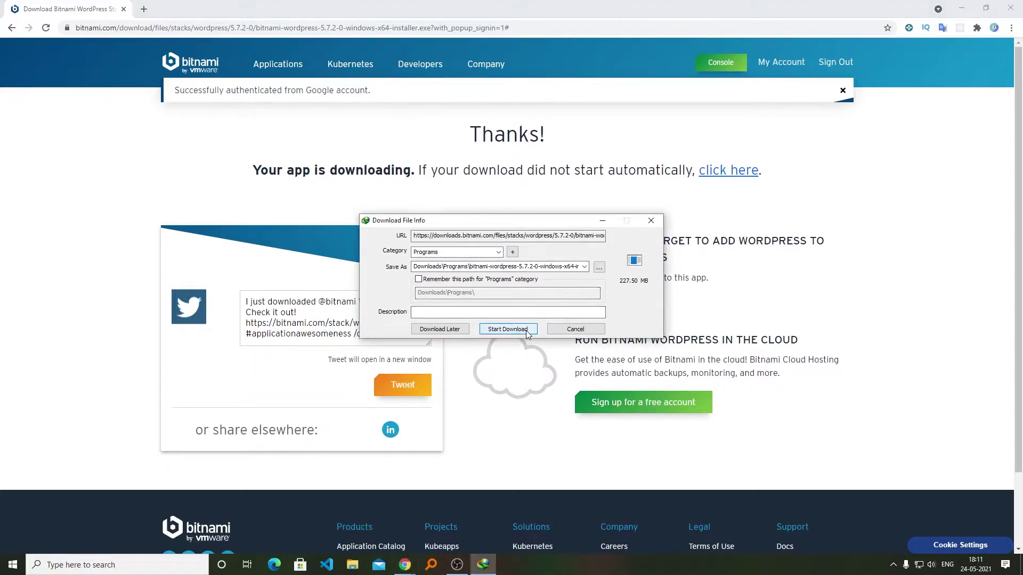
click(526, 331)
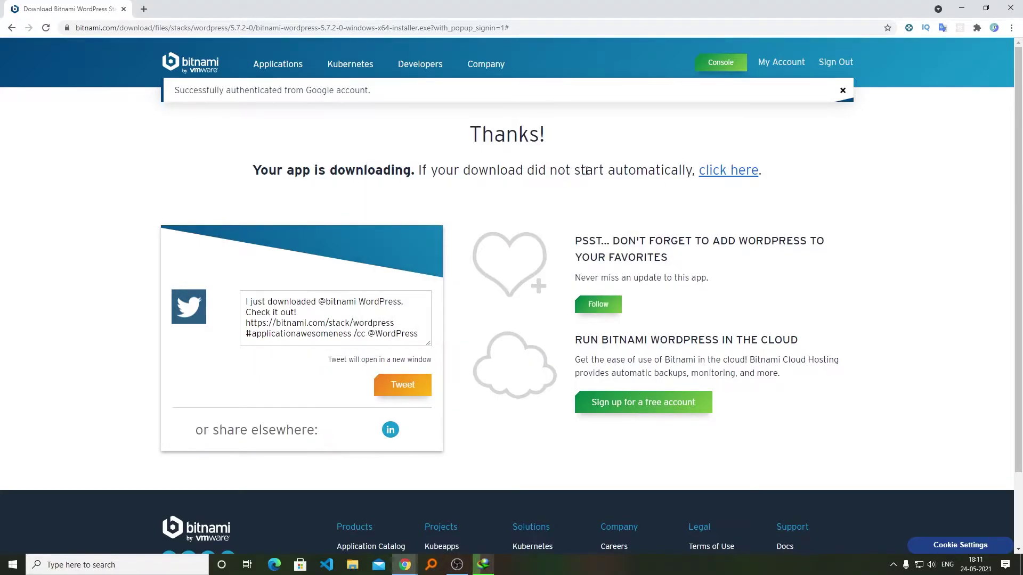
click(736, 180)
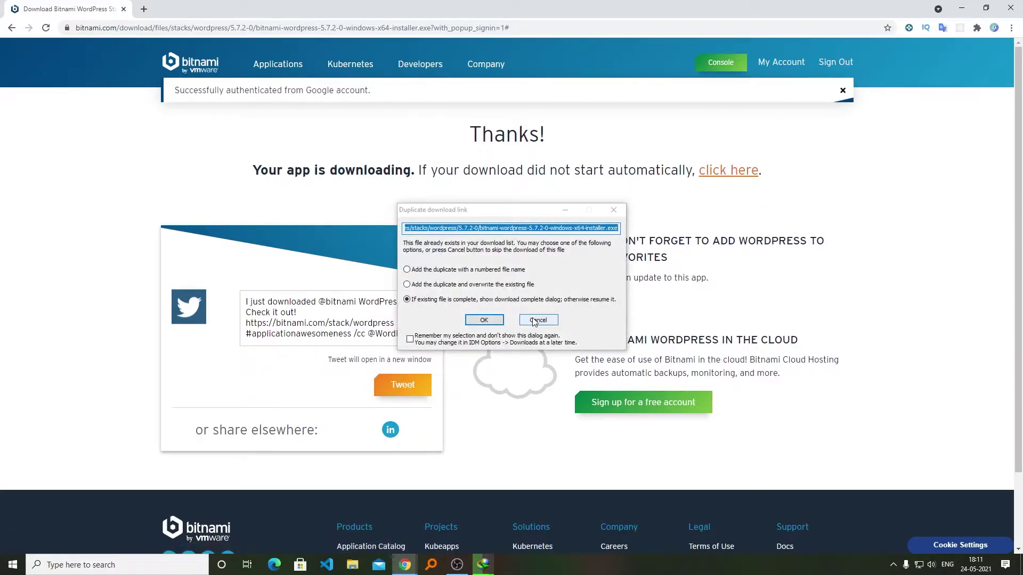
click(535, 320)
click(484, 564)
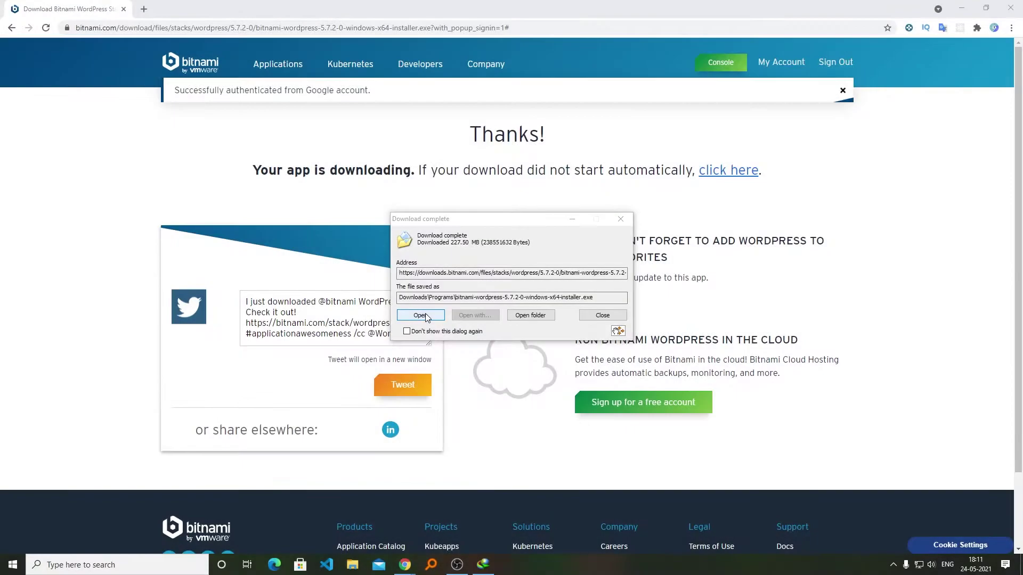
Launch the installer in English, keeping default components and installation folder.
click(421, 315)
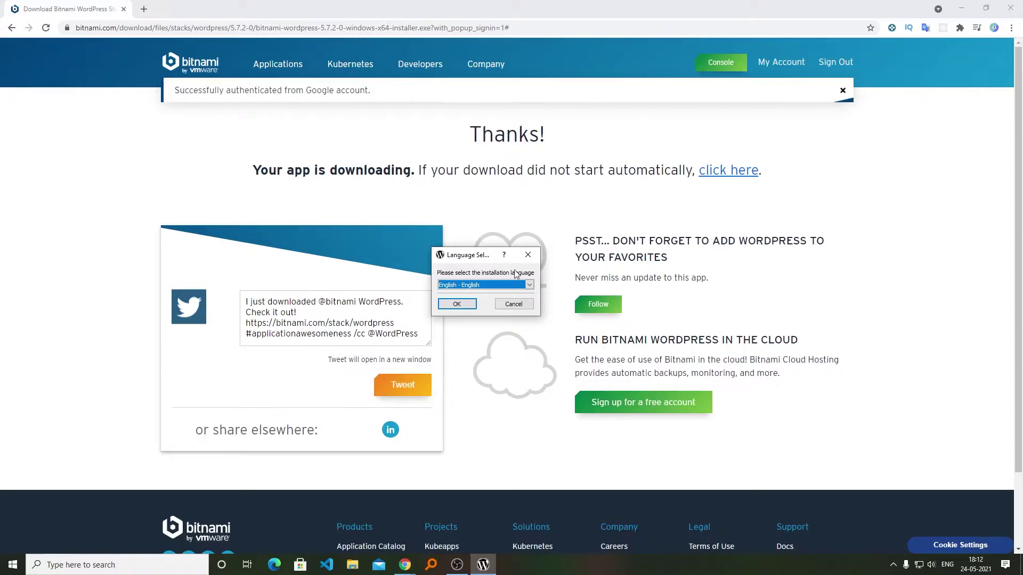
click(462, 302)
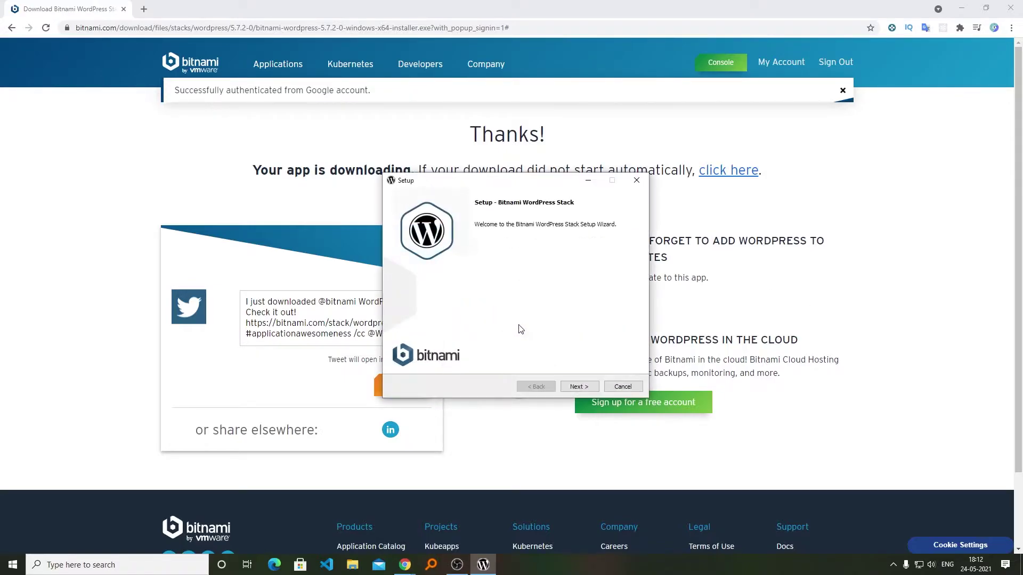
click(578, 387)
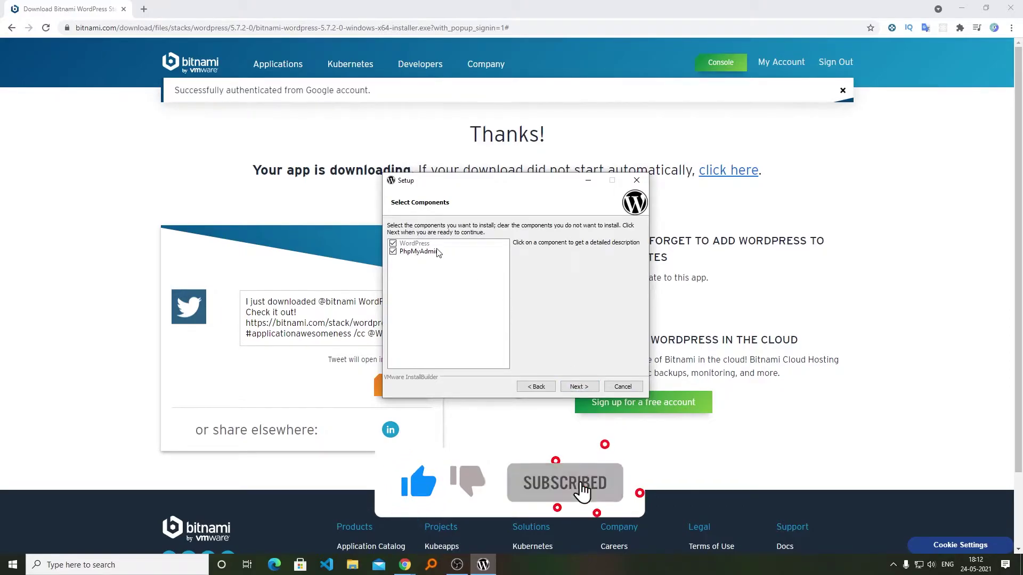
click(593, 388)
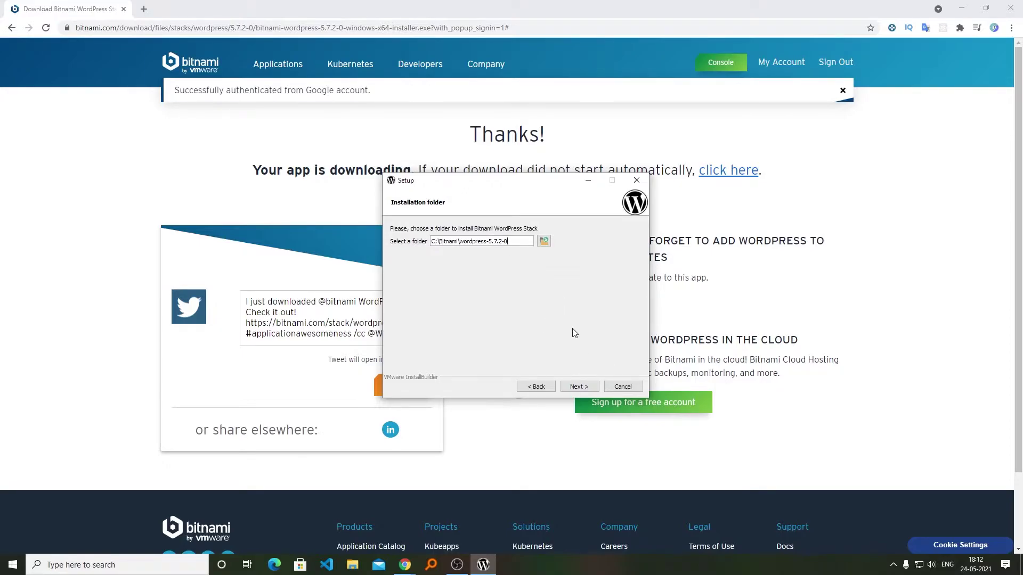
click(582, 388)
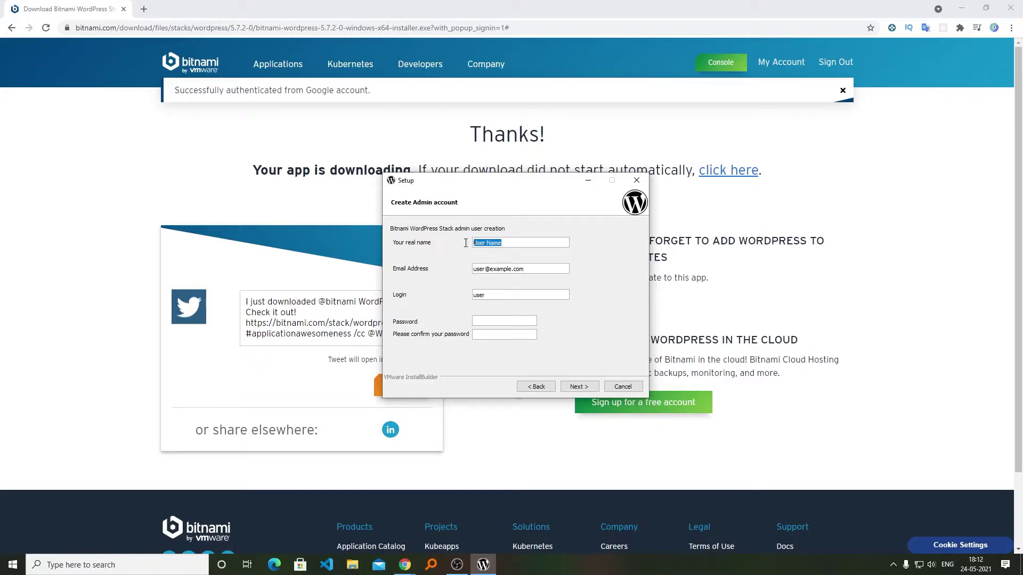
Enter and confirm the admin account password, then continue to the port step.
drag(486, 269, 497, 269)
click(492, 318)
text(12341234)
click(580, 388)
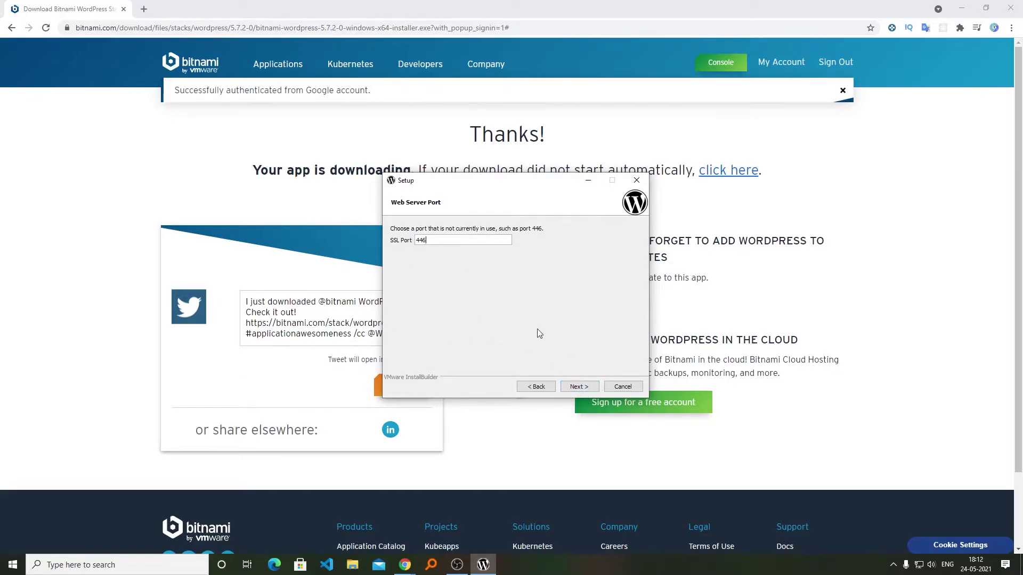
Keep SSL port 446, MariaDB port 3307 and the default blog name.
click(570, 383)
click(569, 385)
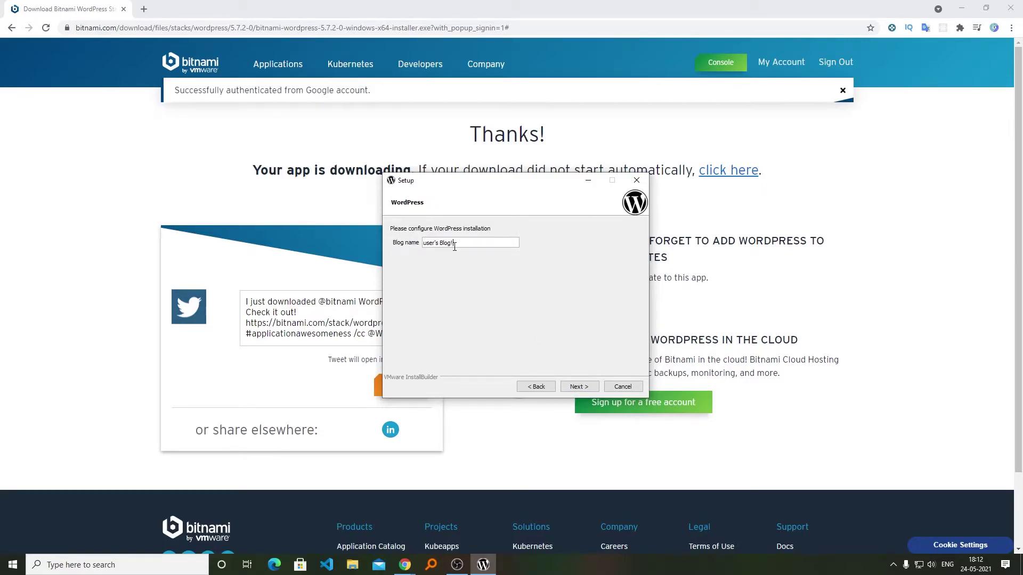
drag(458, 247, 415, 241)
key(Return)
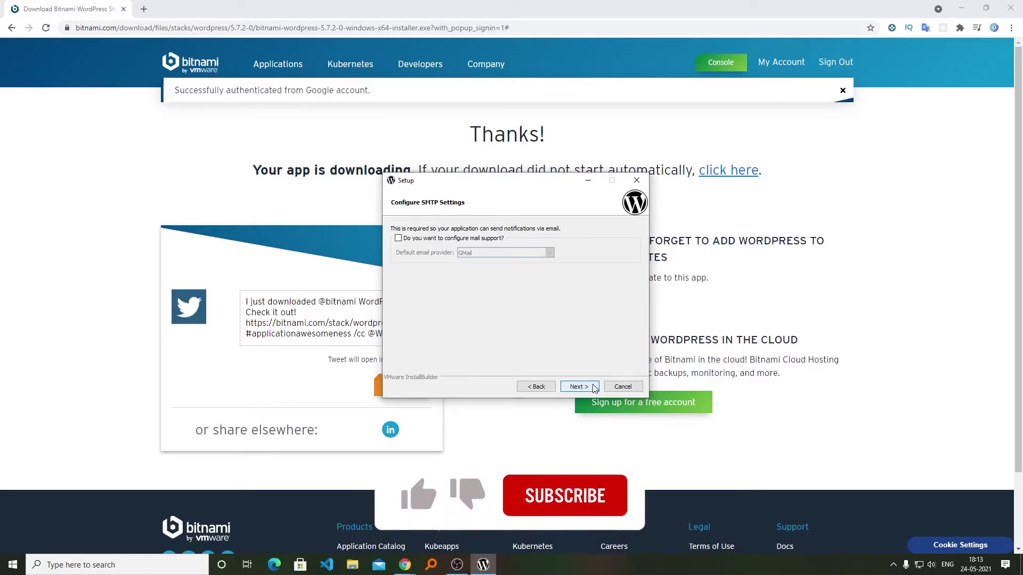
Skip mail support and cloud deployment, then start installing the WordPress stack.
click(578, 386)
click(508, 281)
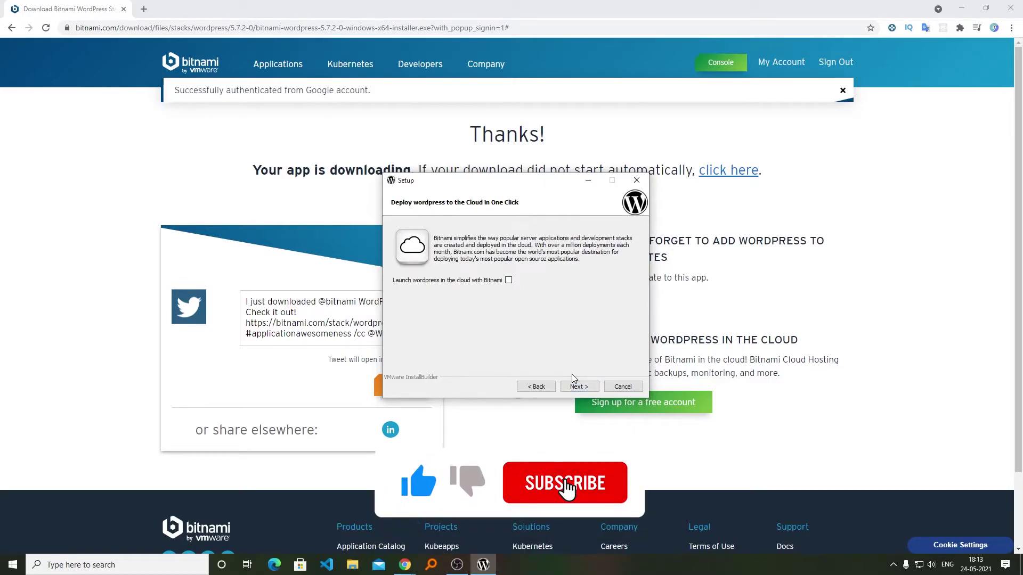
click(579, 387)
click(586, 390)
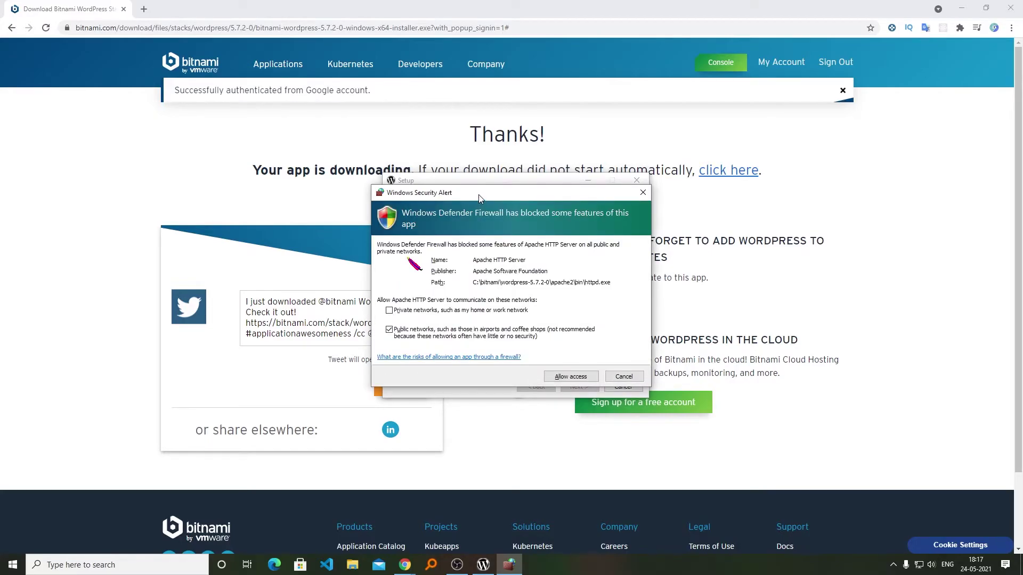
Allow Apache HTTP Server through the firewall, finish setup and launch the stack's 127.0.0.1 page.
click(566, 379)
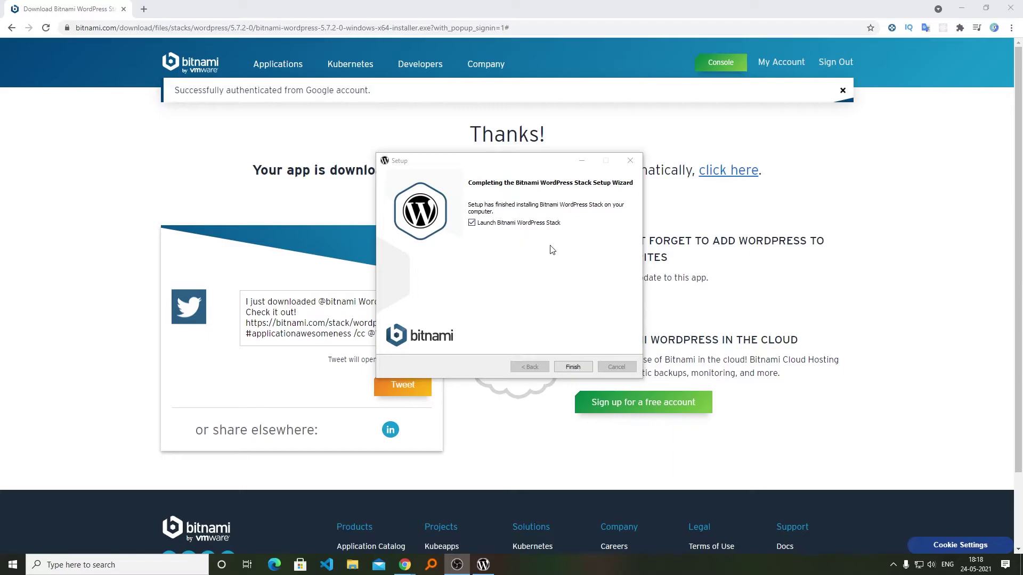
click(573, 366)
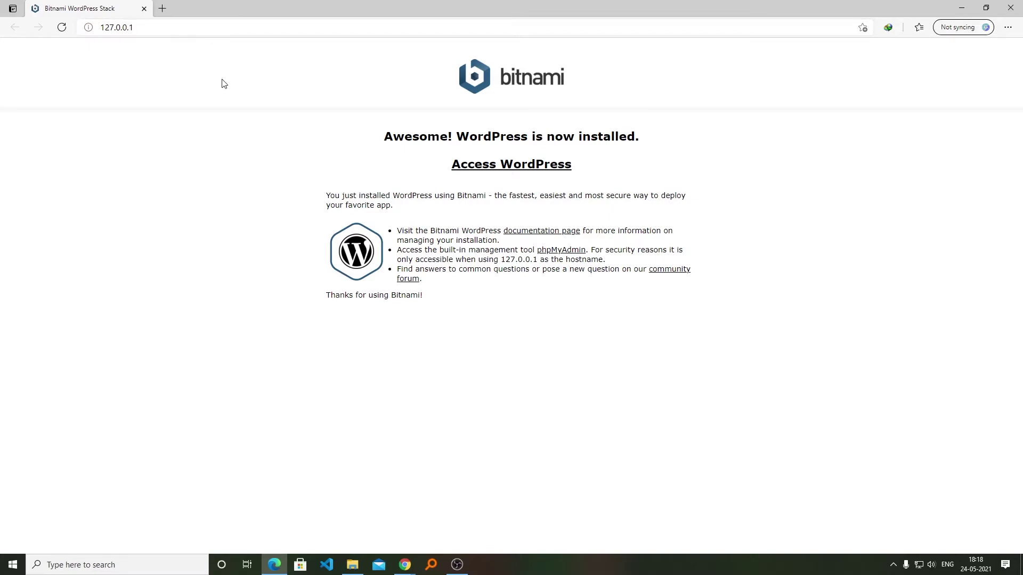
Open the blog at 127.0.0.1/wordpress in Edge, then return to Chrome's Bitnami download page.
click(527, 168)
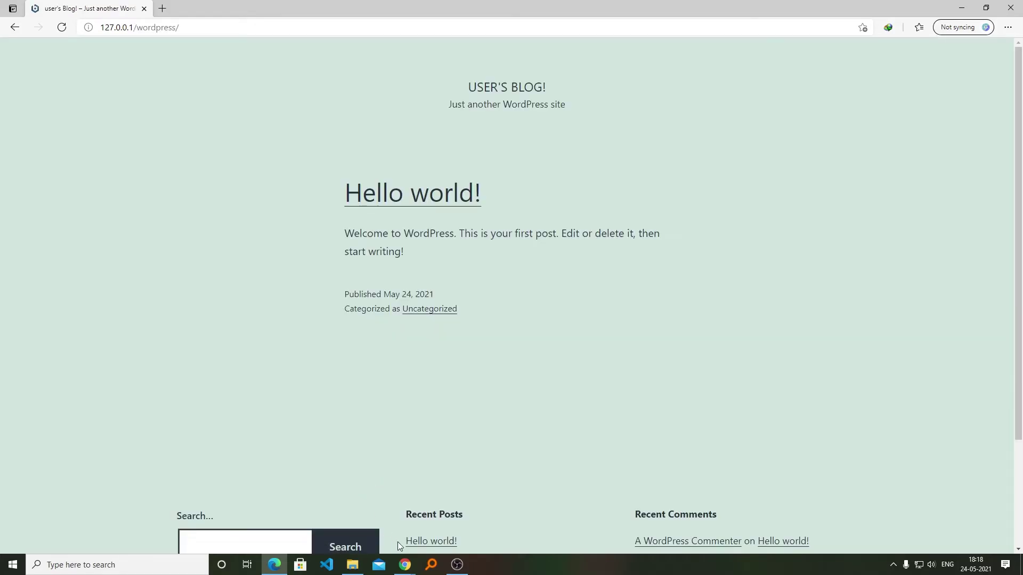
click(405, 565)
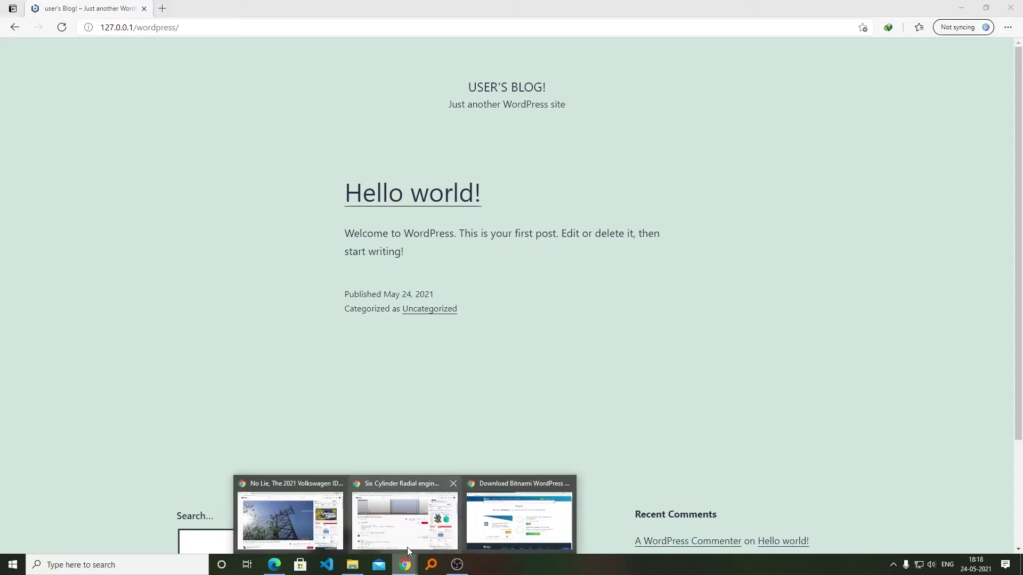
click(511, 486)
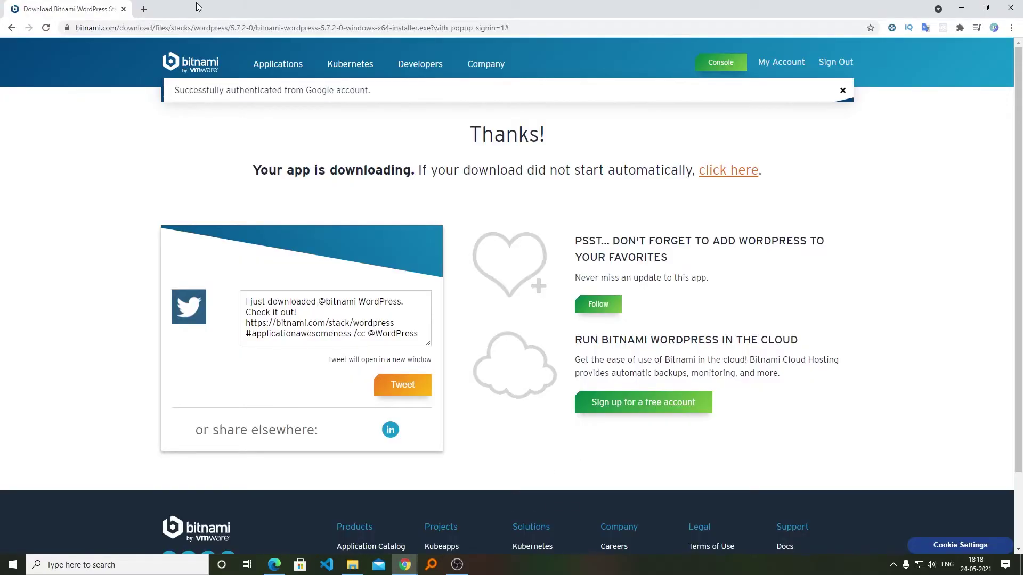
Load 127.0.0.1 in a new Chrome tab and open the WordPress blog.
click(144, 9)
text(127.0.0.1)
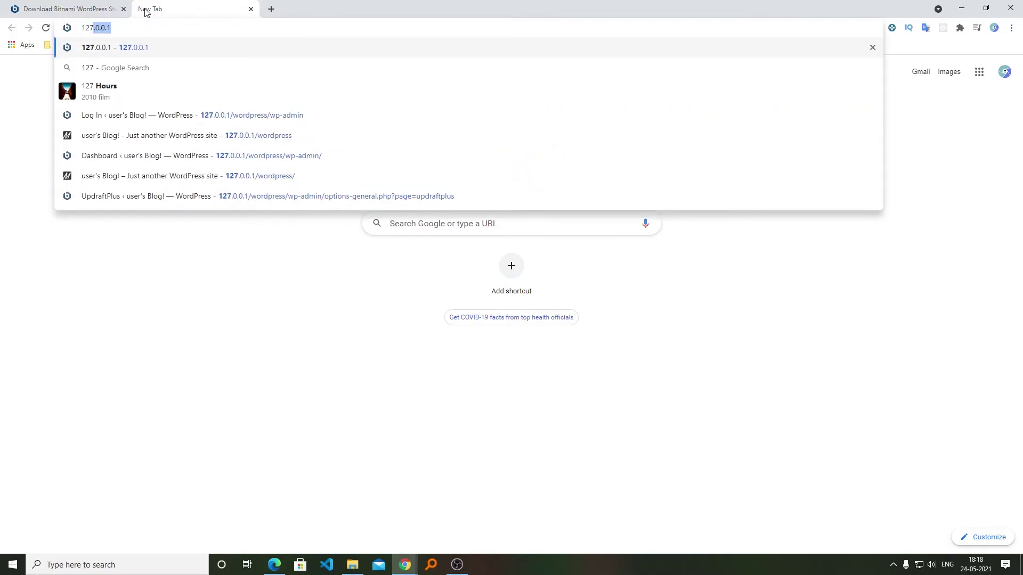
key(Return)
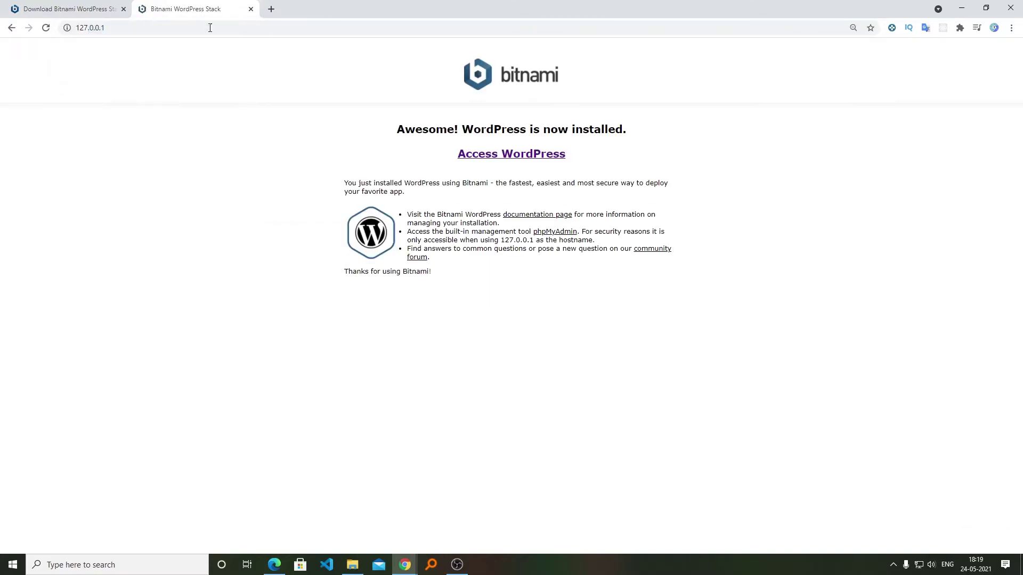
click(510, 155)
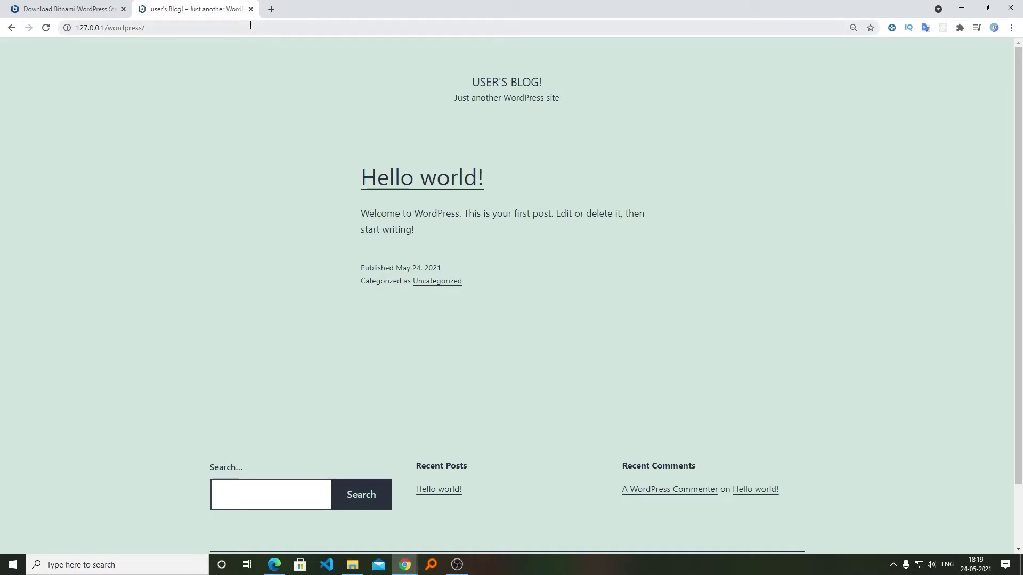
Append wp-admin to the blog address to reach the admin login page.
click(317, 24)
key(End)
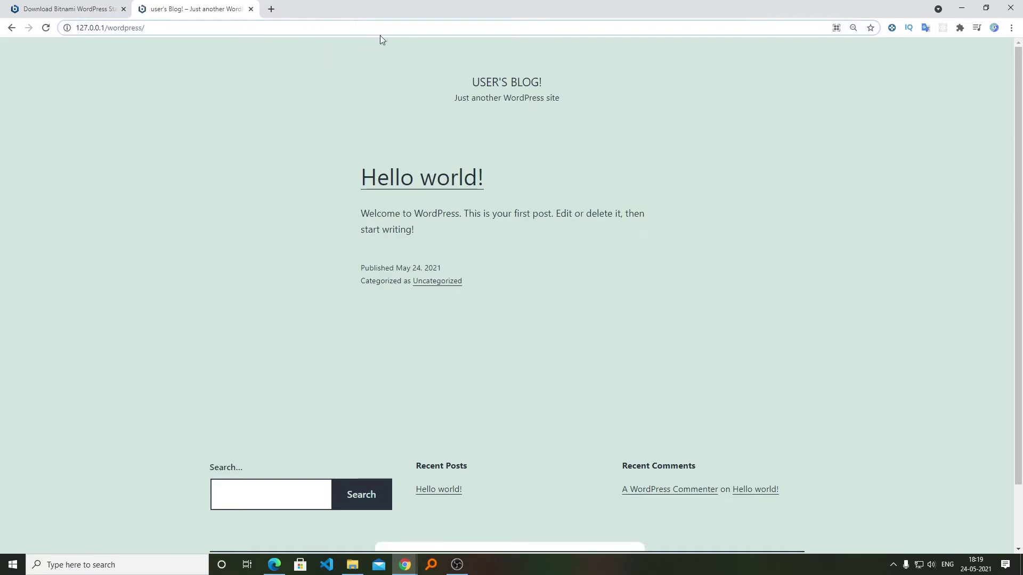
text(wp-)
key(Return)
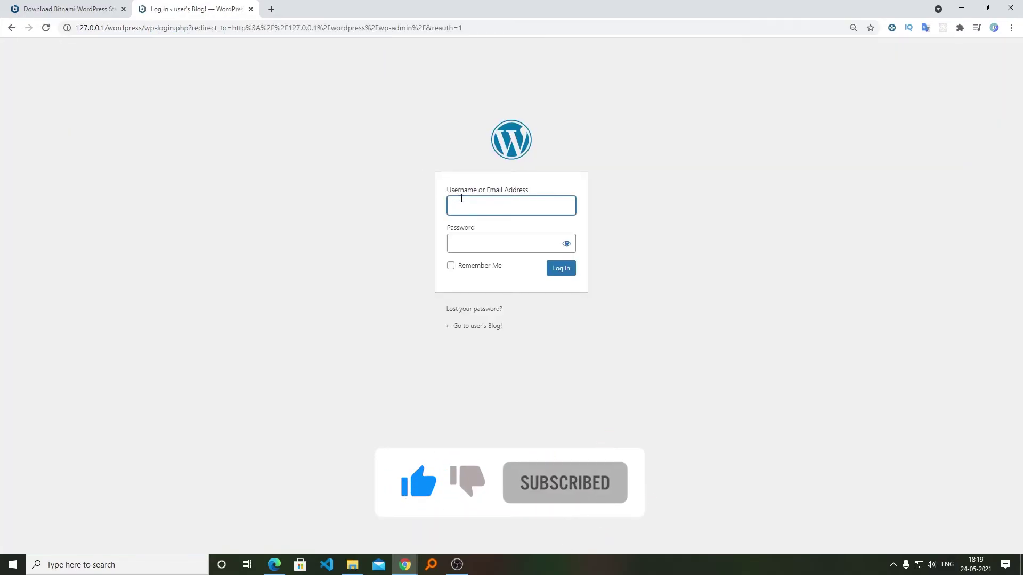
Log in with the admin username and password, view All Users, then open the blog's front page.
text(user)
key(Tab)
text(user)
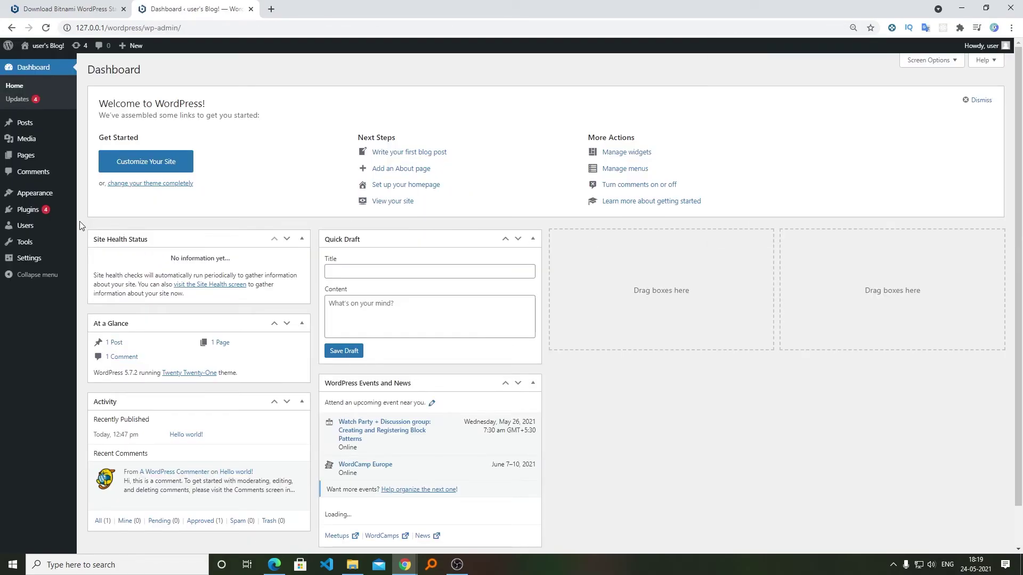
click(106, 226)
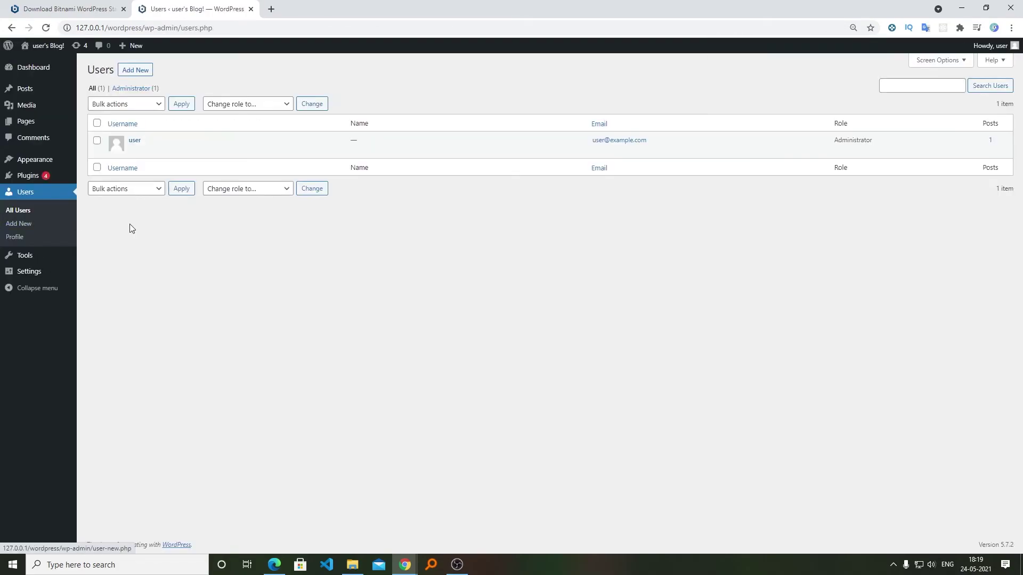
click(48, 46)
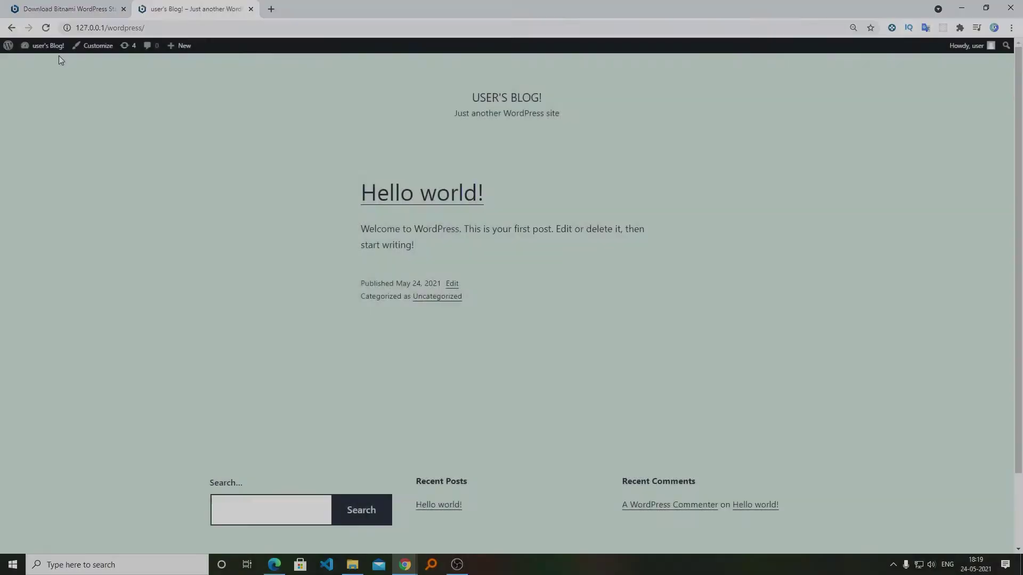